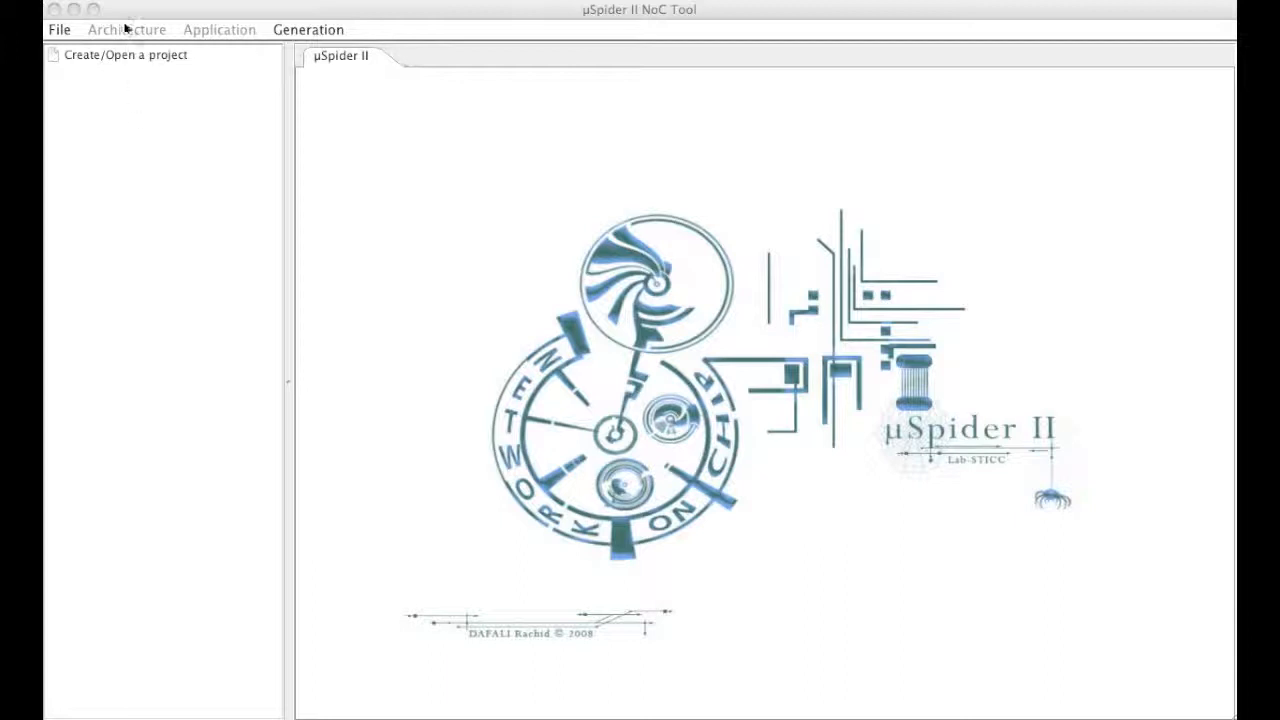
Create a new project named NoC_Project_2 in the Bureau folder.
click(62, 31)
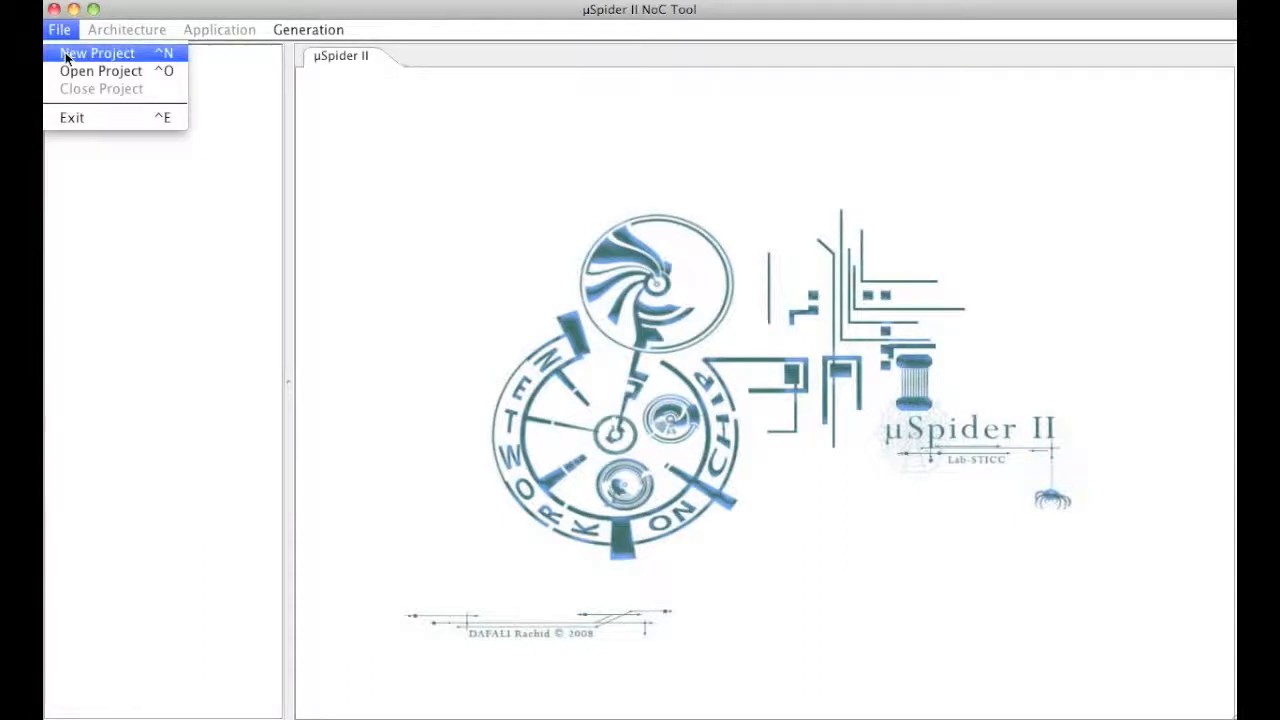
click(65, 52)
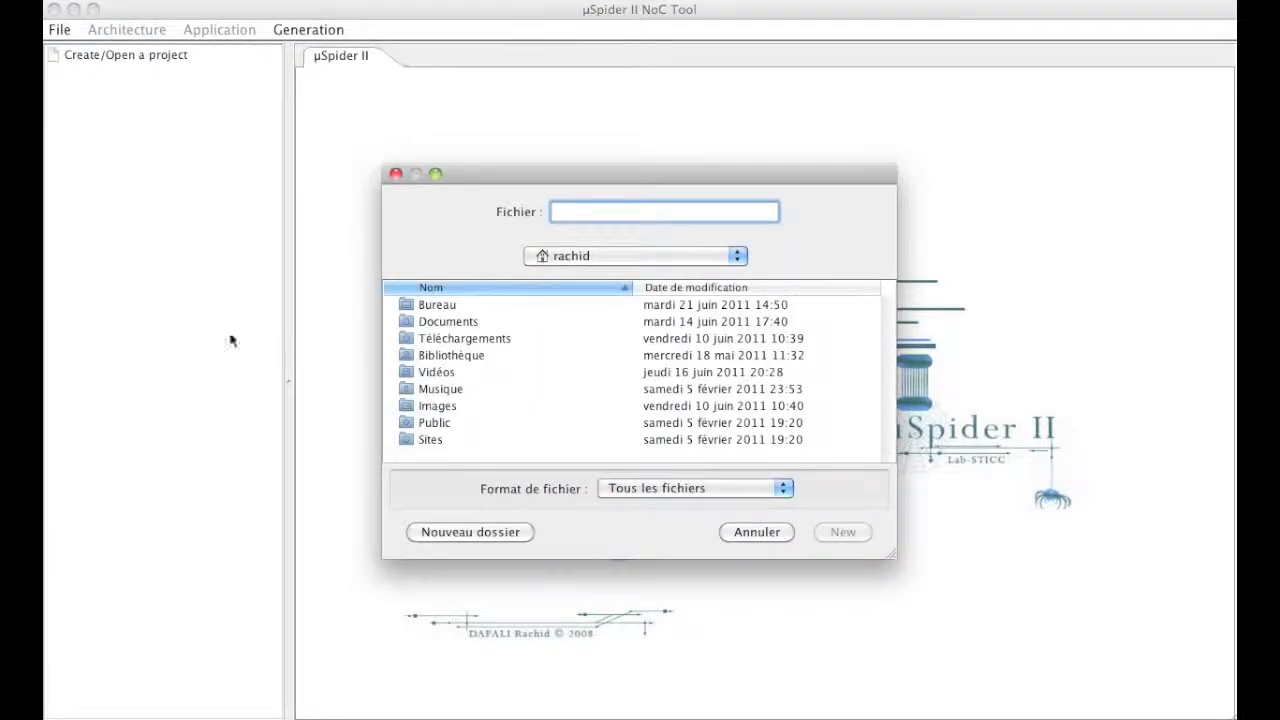
double_click(459, 306)
double_click(563, 213)
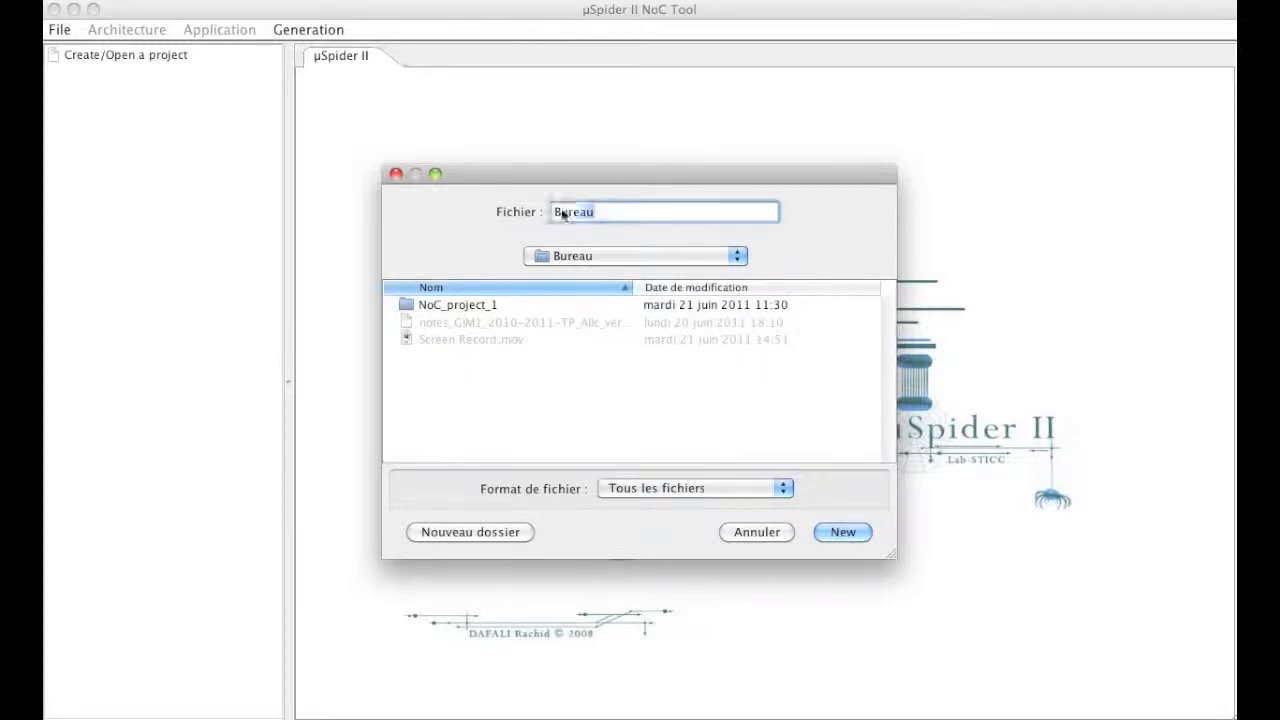
key(BackSpace)
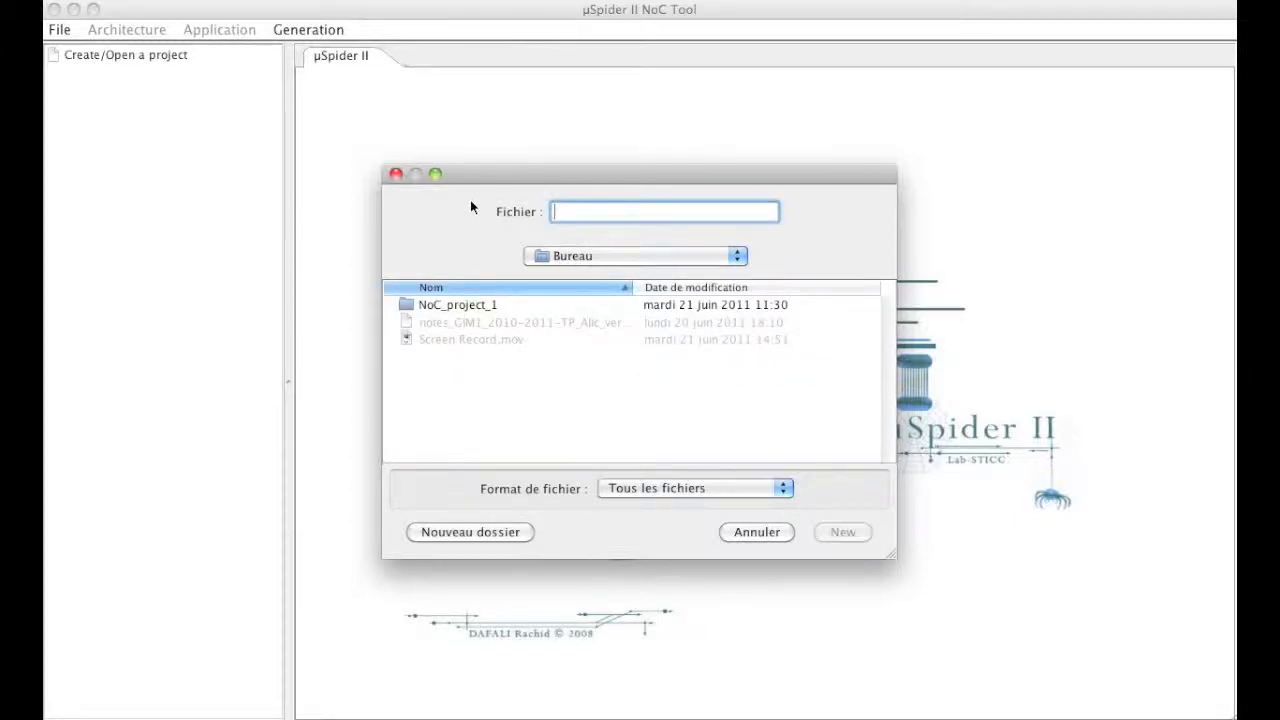
text(NoC_Projet)
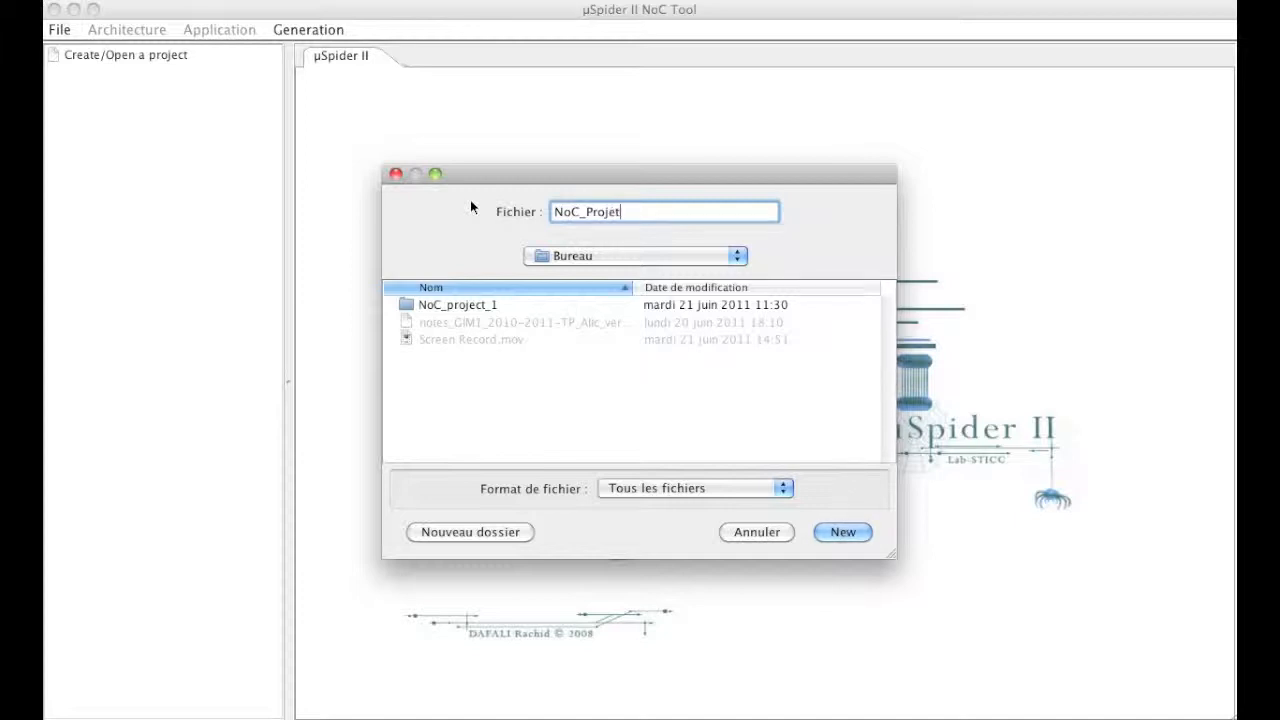
key(BackSpace)
text(ct_2)
click(843, 532)
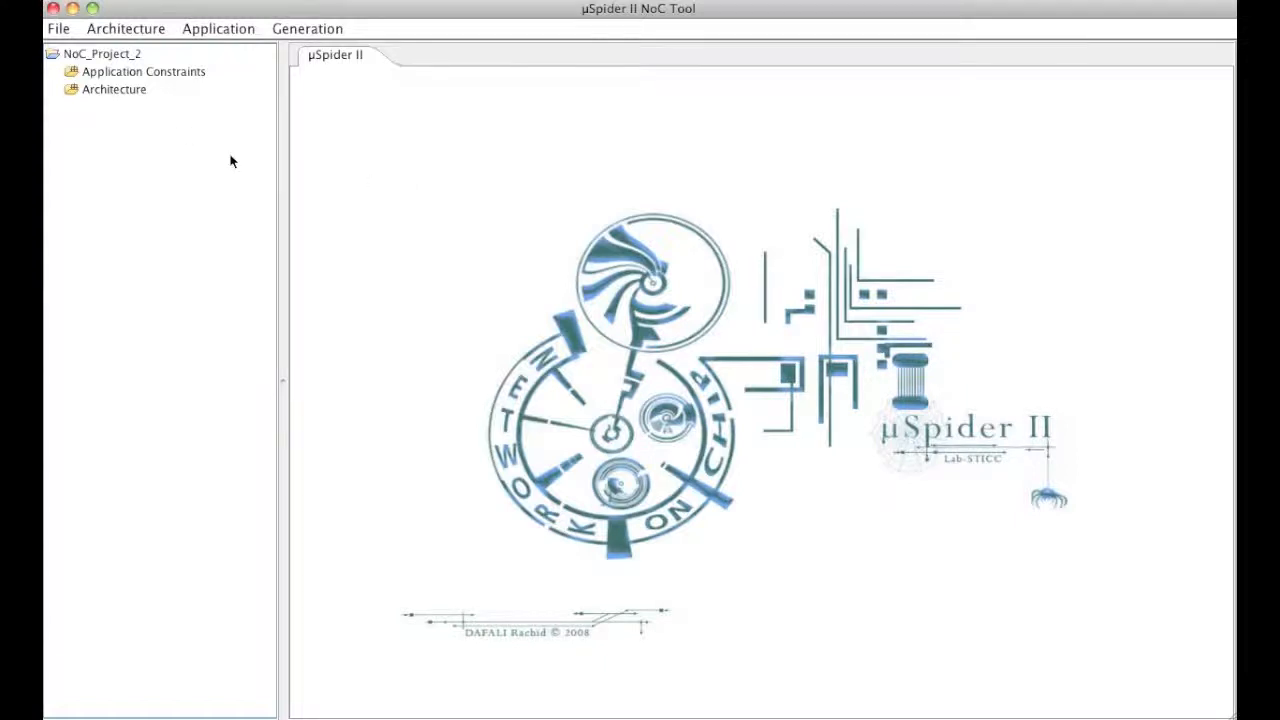
Look over the new project's Architecture and Application Constraints folders, and close the project.
click(137, 91)
click(142, 72)
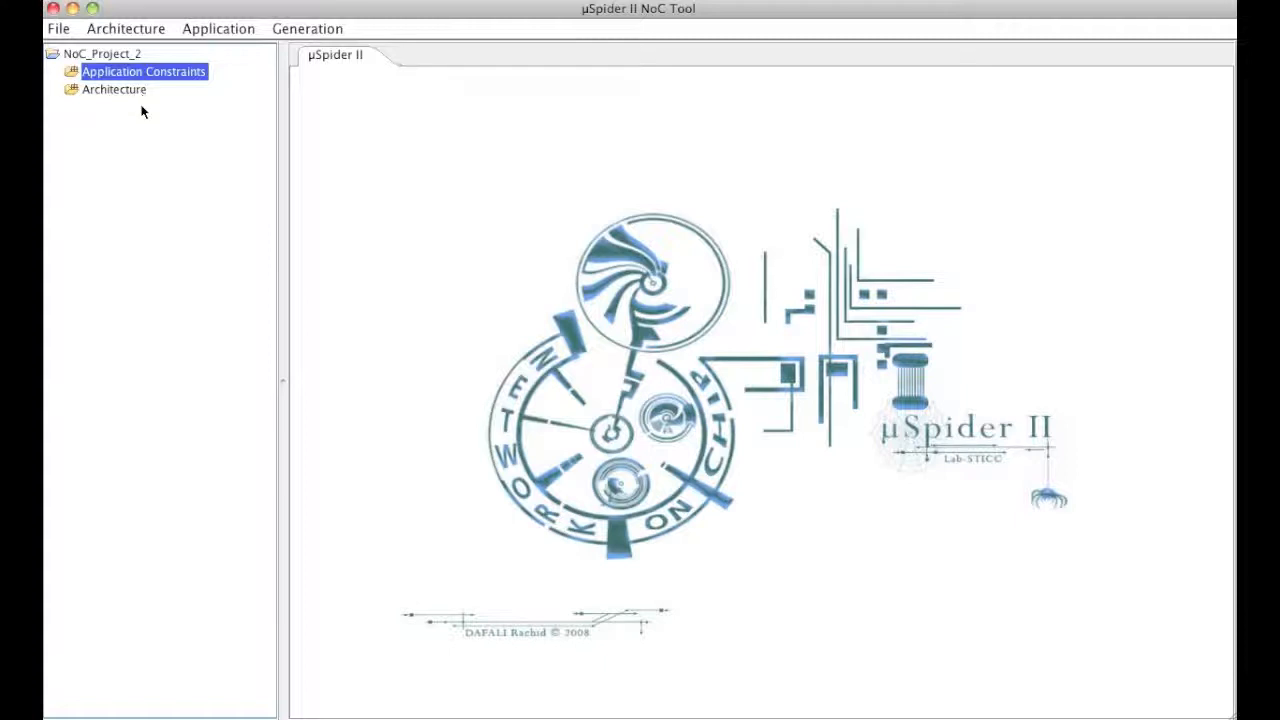
click(67, 30)
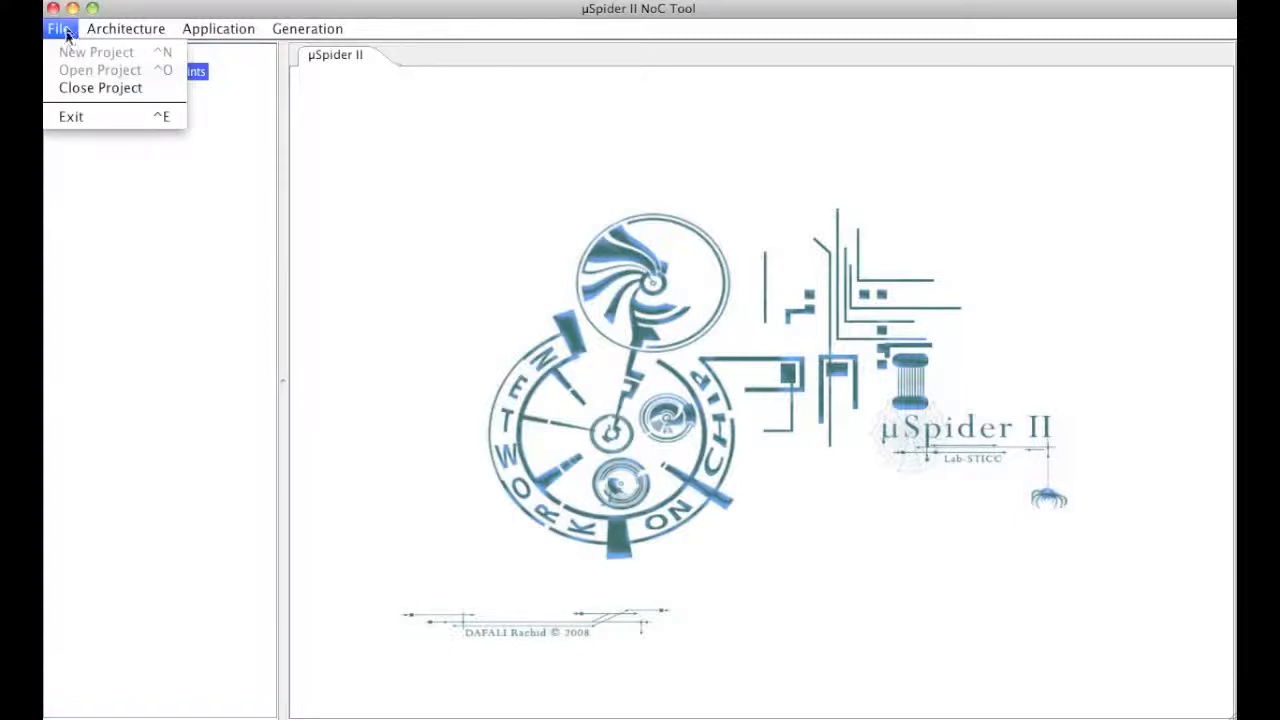
click(68, 87)
Open the existing project NoC_project_1 from the Bureau folder.
click(62, 28)
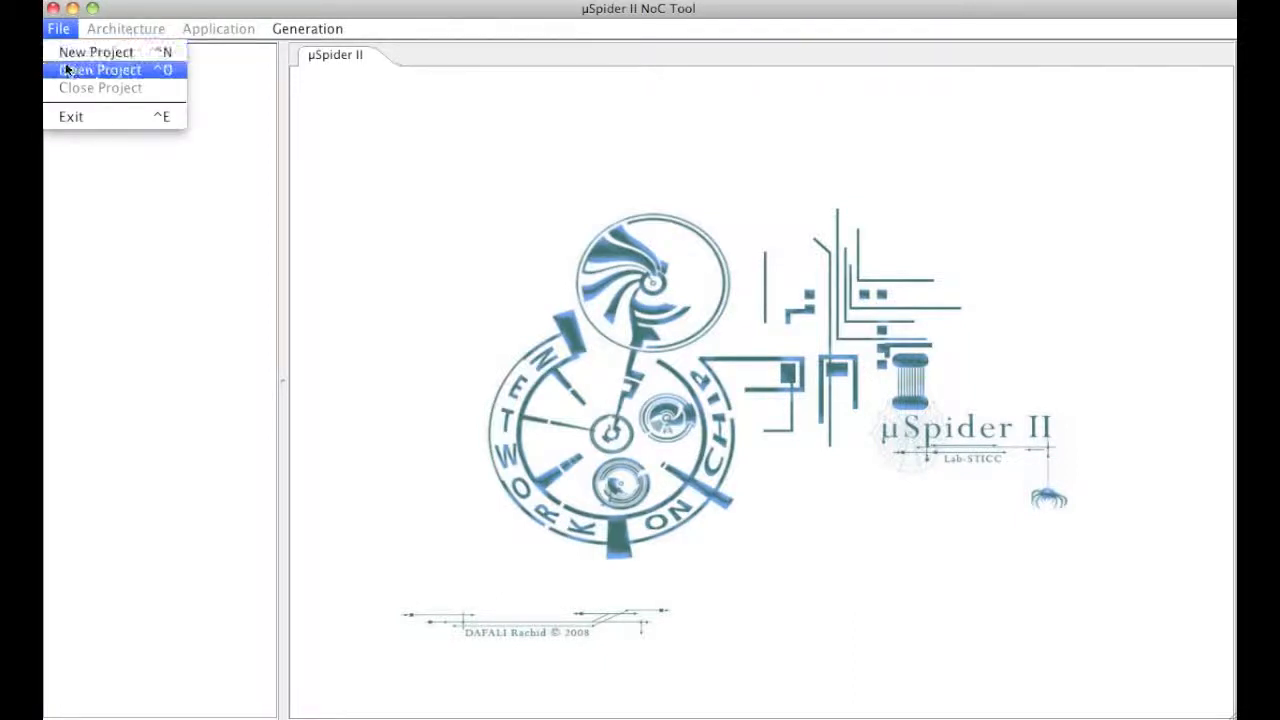
click(68, 69)
double_click(455, 255)
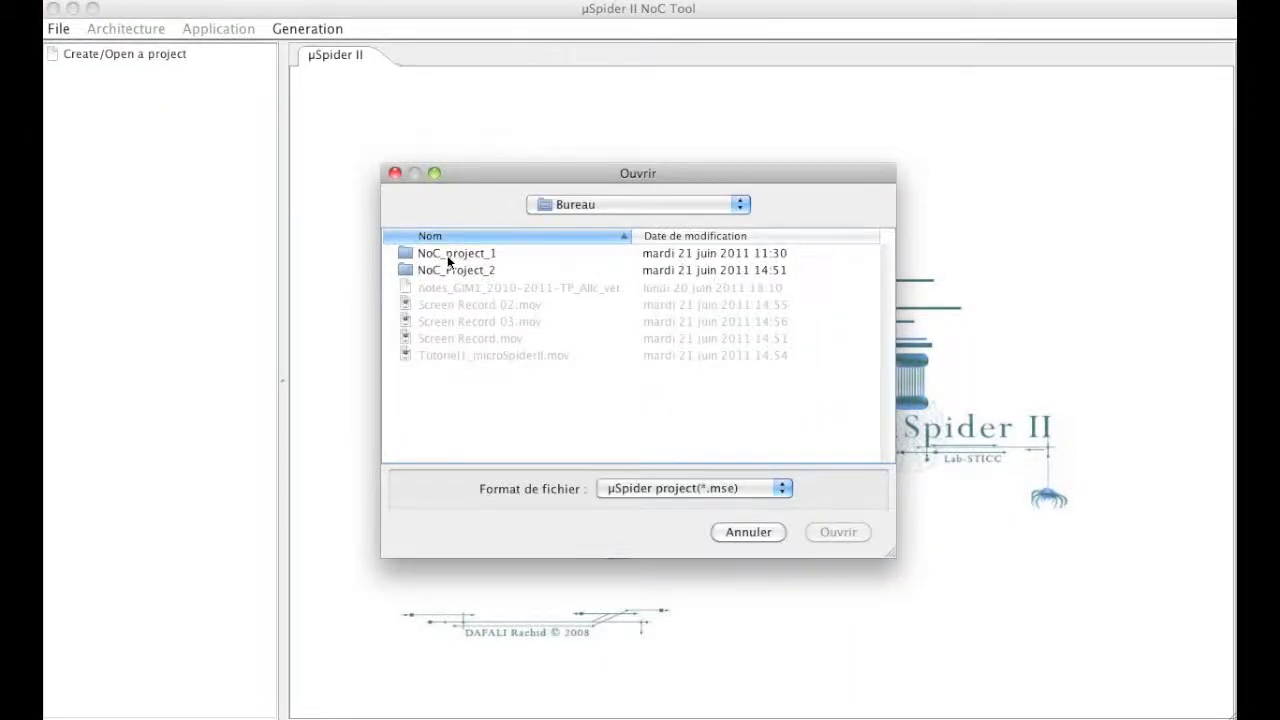
double_click(447, 255)
double_click(448, 304)
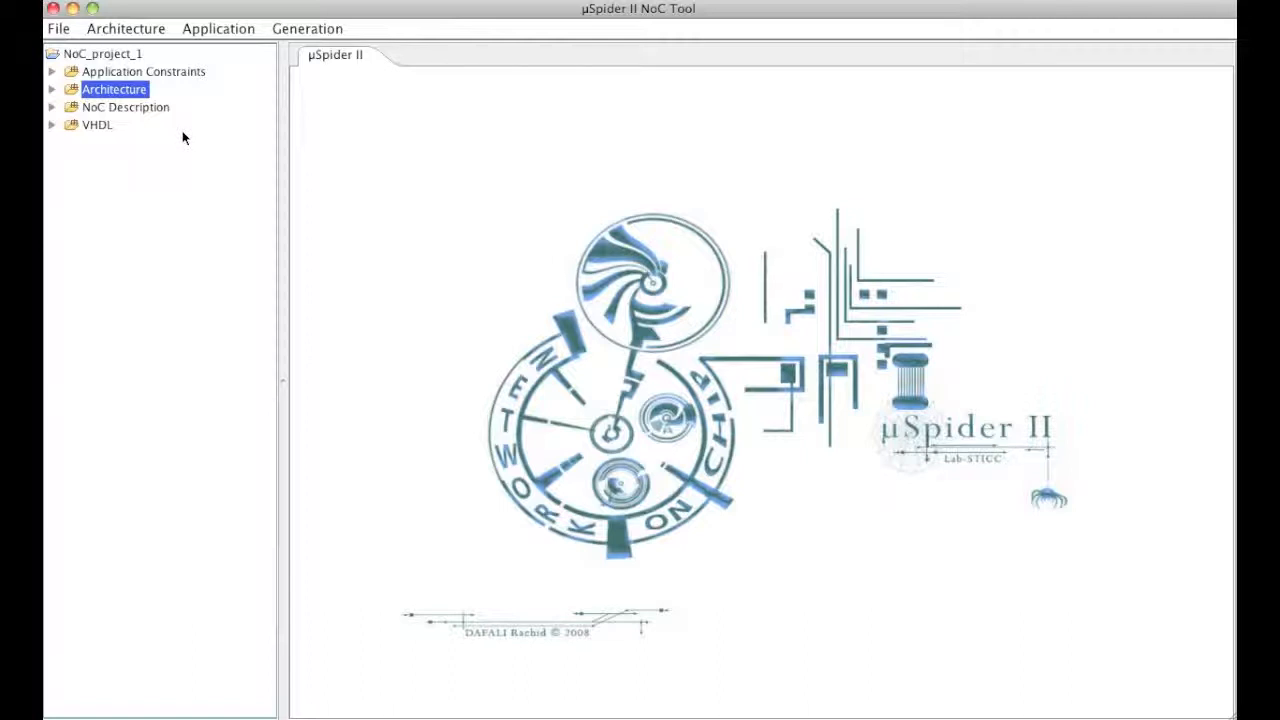
Examine the topologies in the Architecture folder and the XML file of topology_specific_1, and collapse the folder.
click(52, 90)
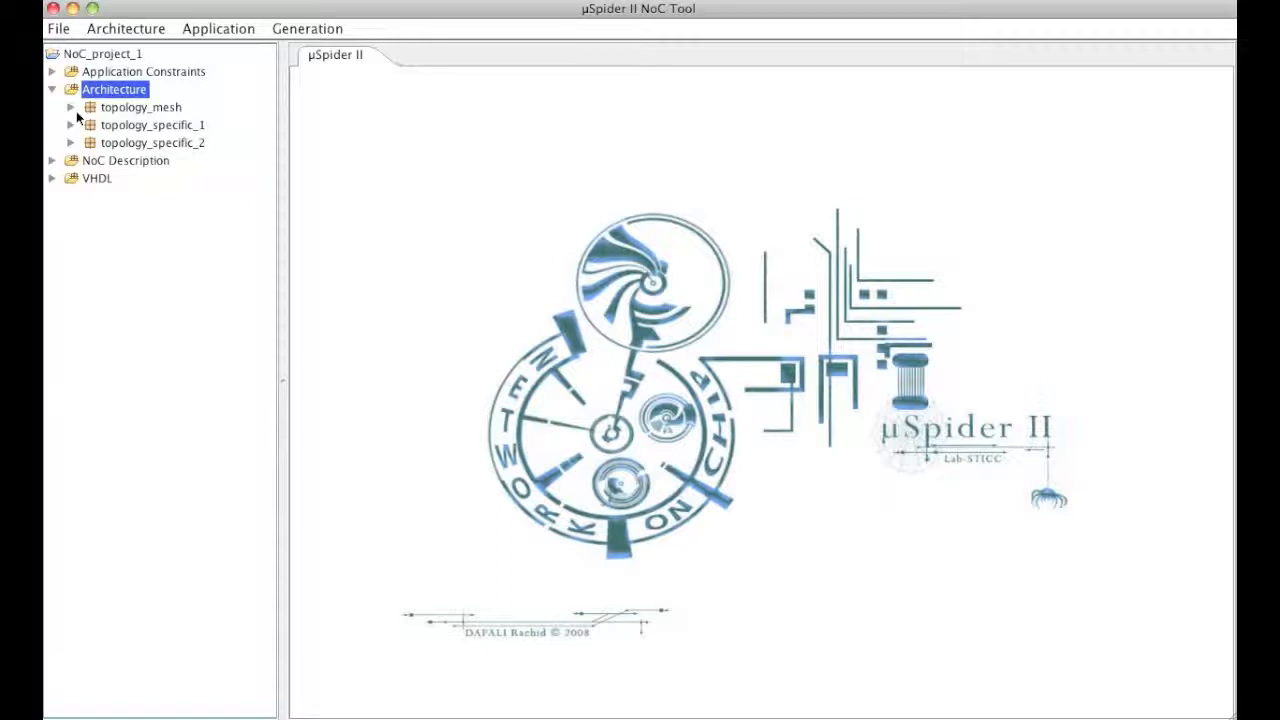
click(144, 108)
click(149, 122)
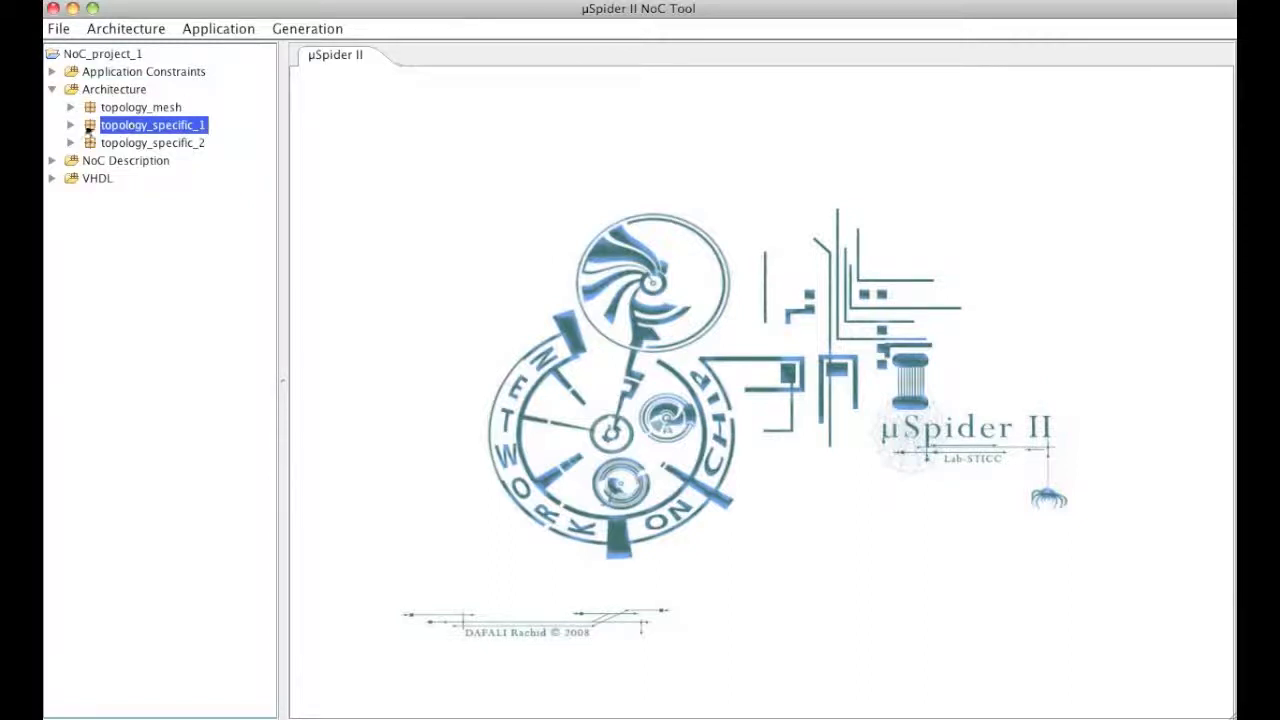
click(72, 125)
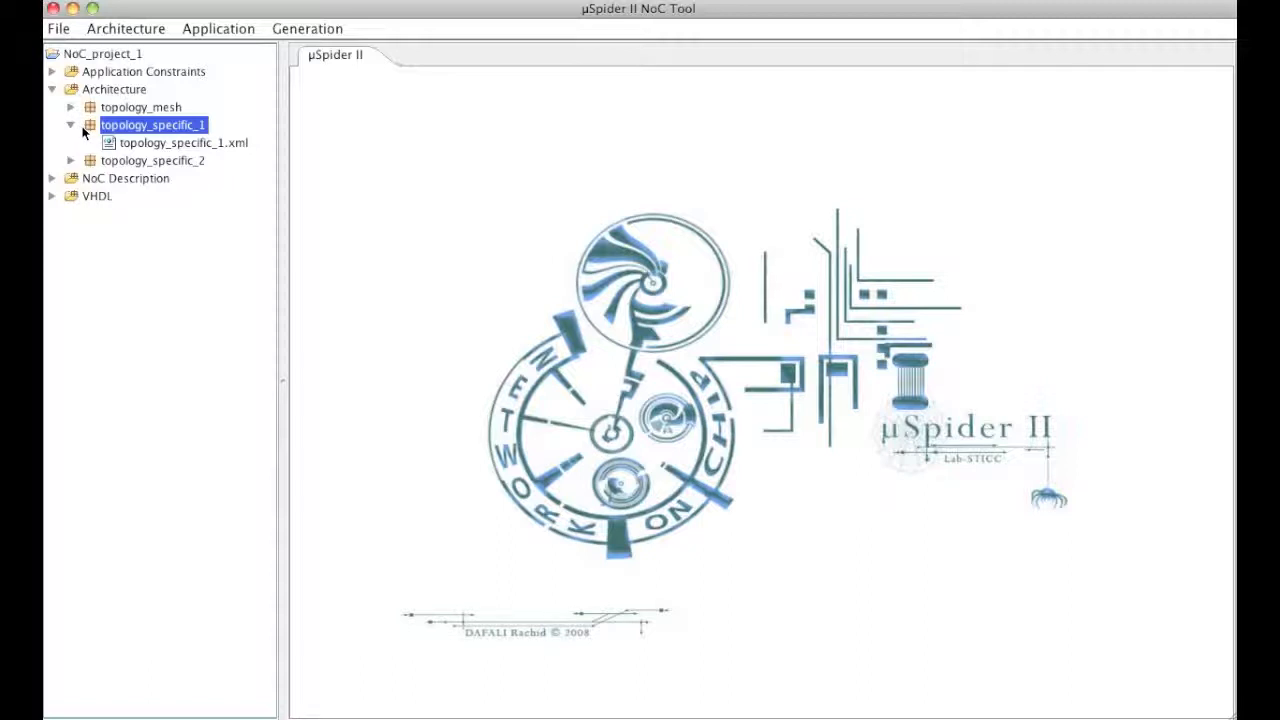
click(180, 143)
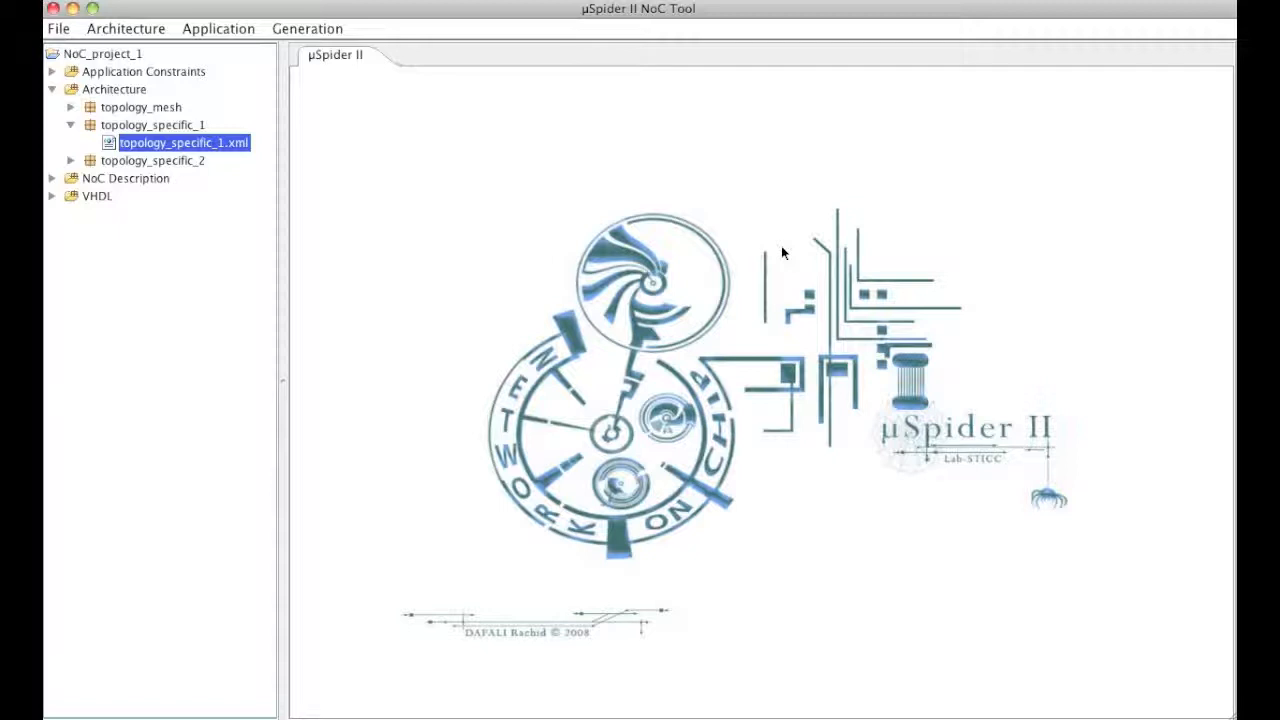
click(52, 89)
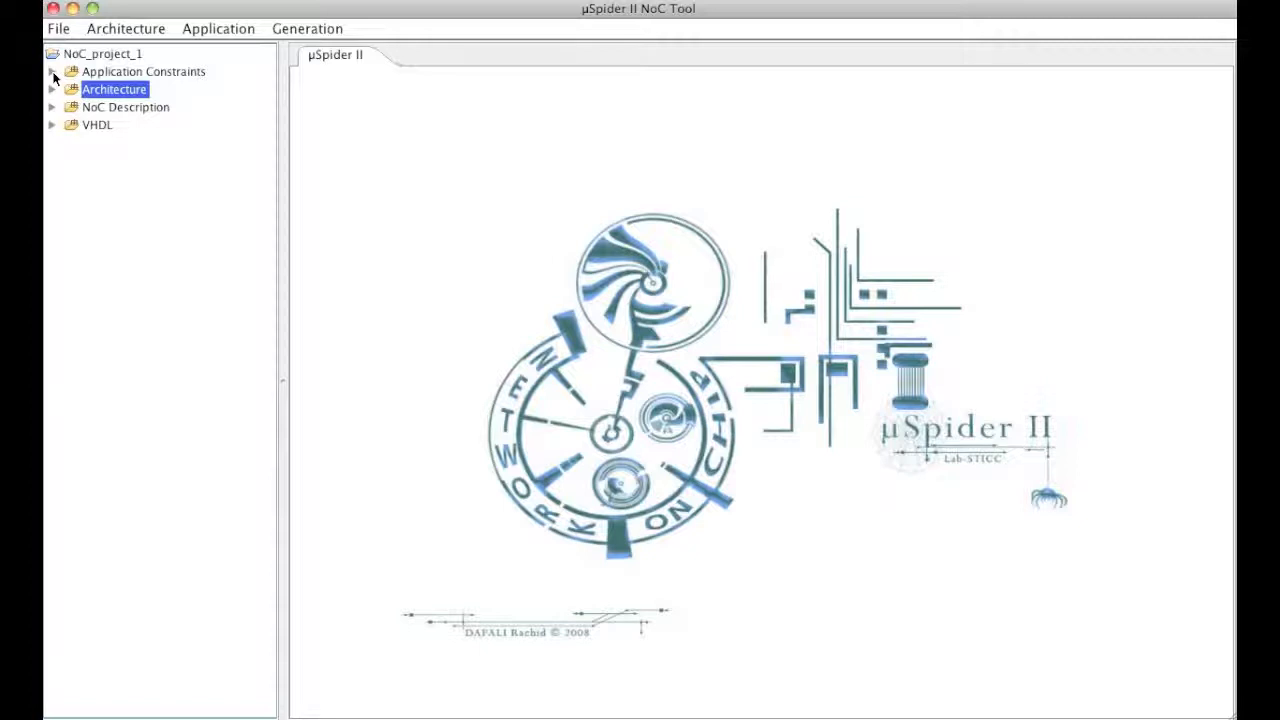
Examine the files of mesh_1, mesh_2 and specific_1 in the Application Constraints folder, and collapse the folder.
click(52, 72)
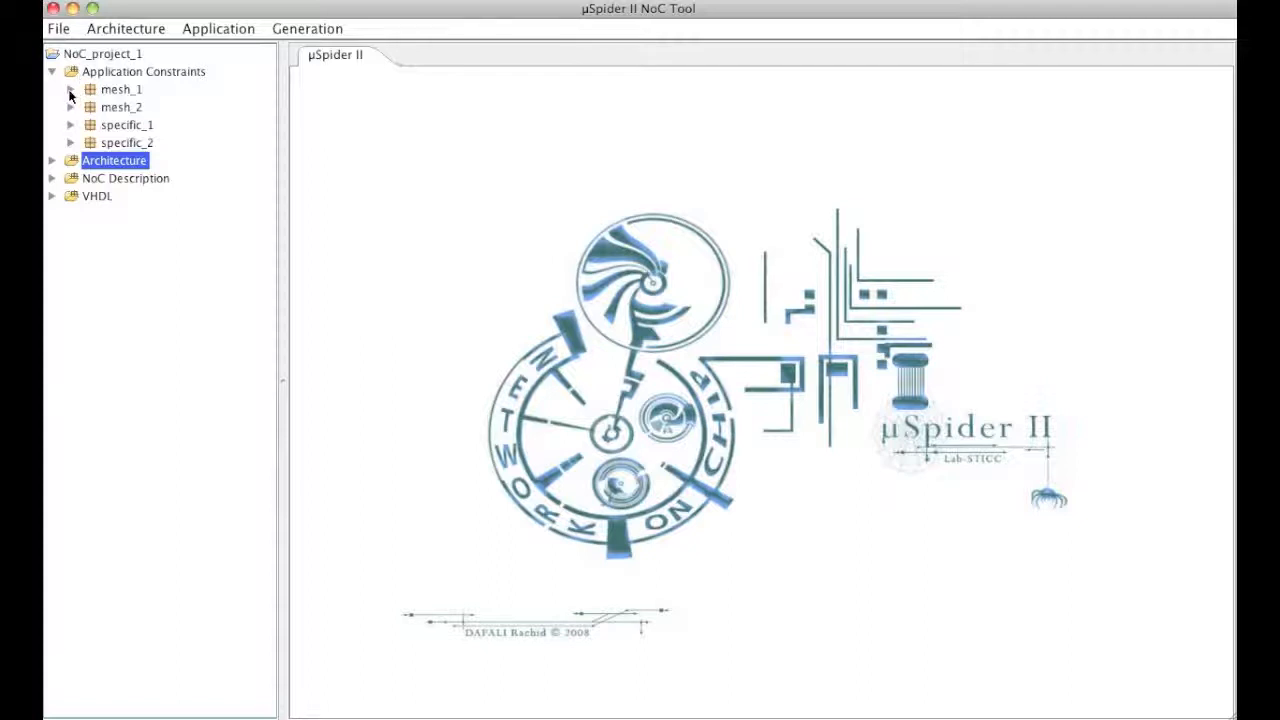
click(70, 90)
click(70, 124)
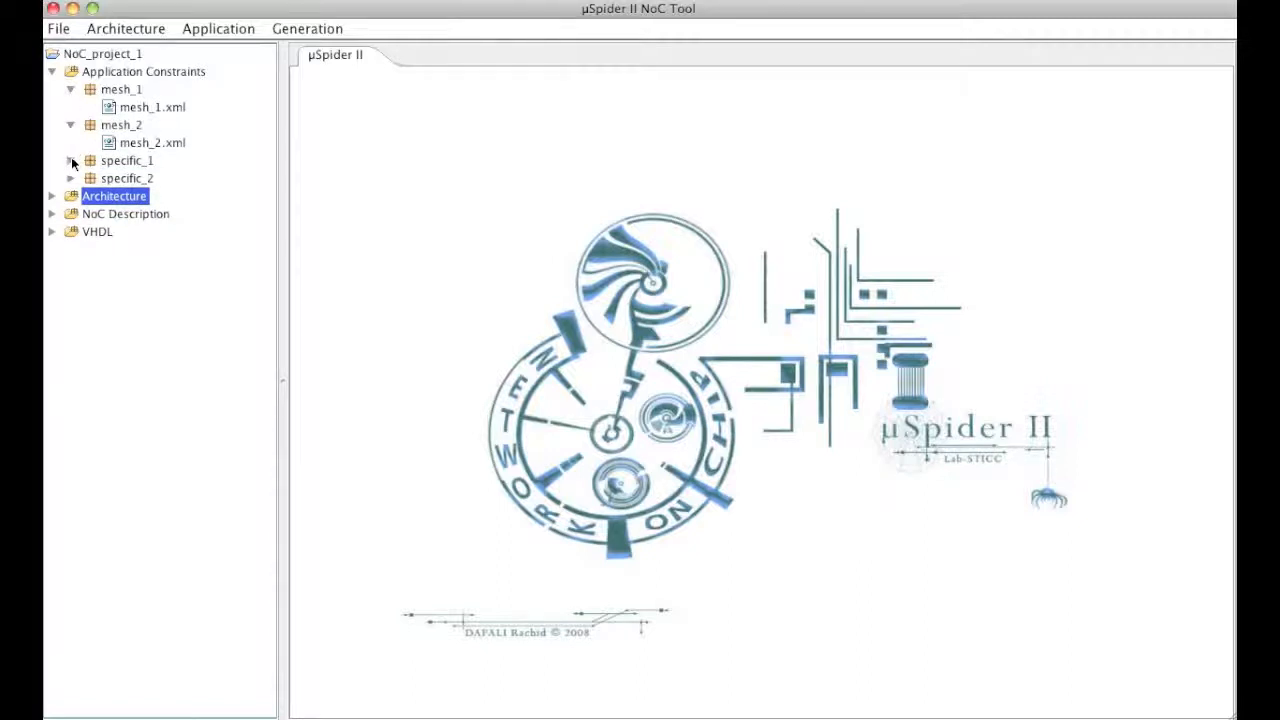
click(70, 160)
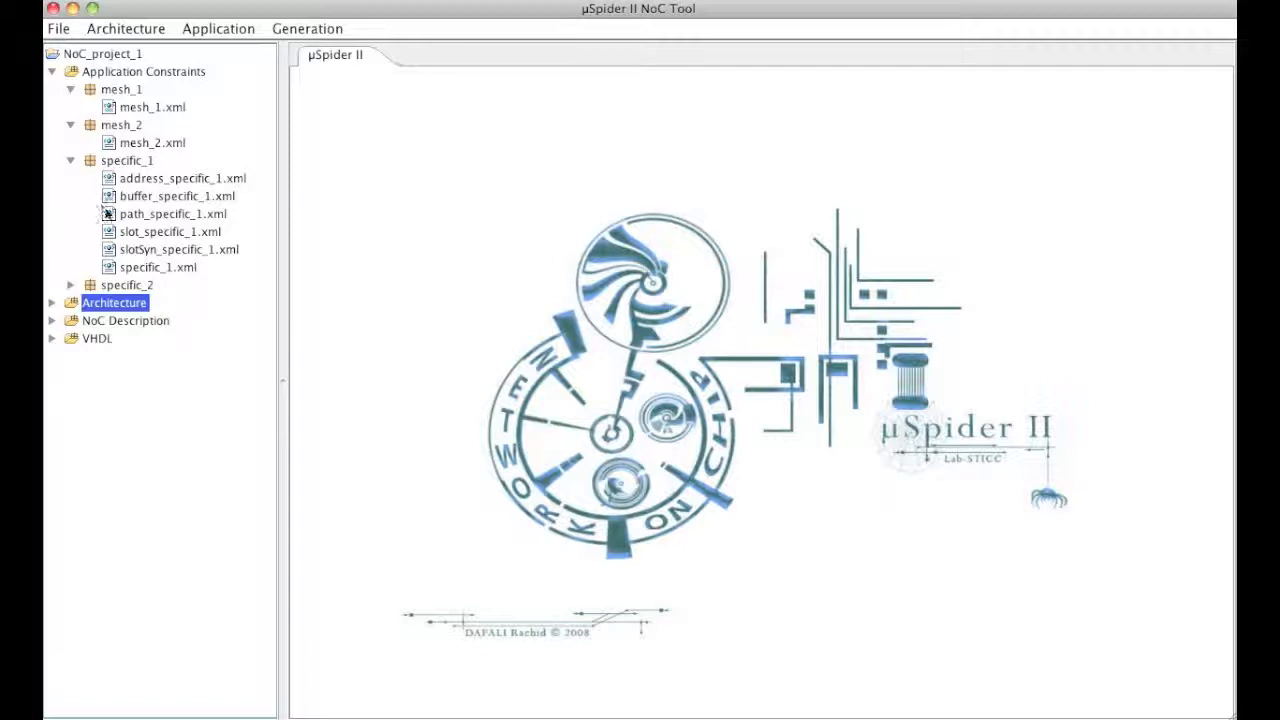
click(138, 215)
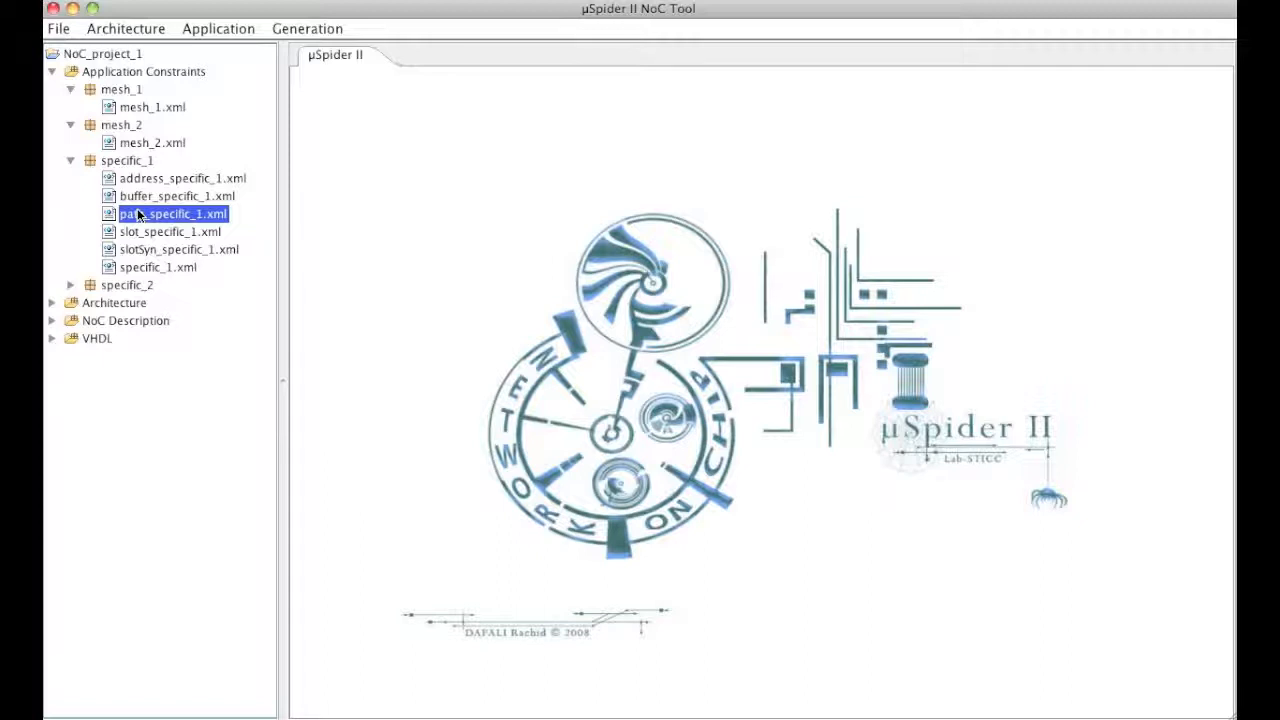
click(53, 73)
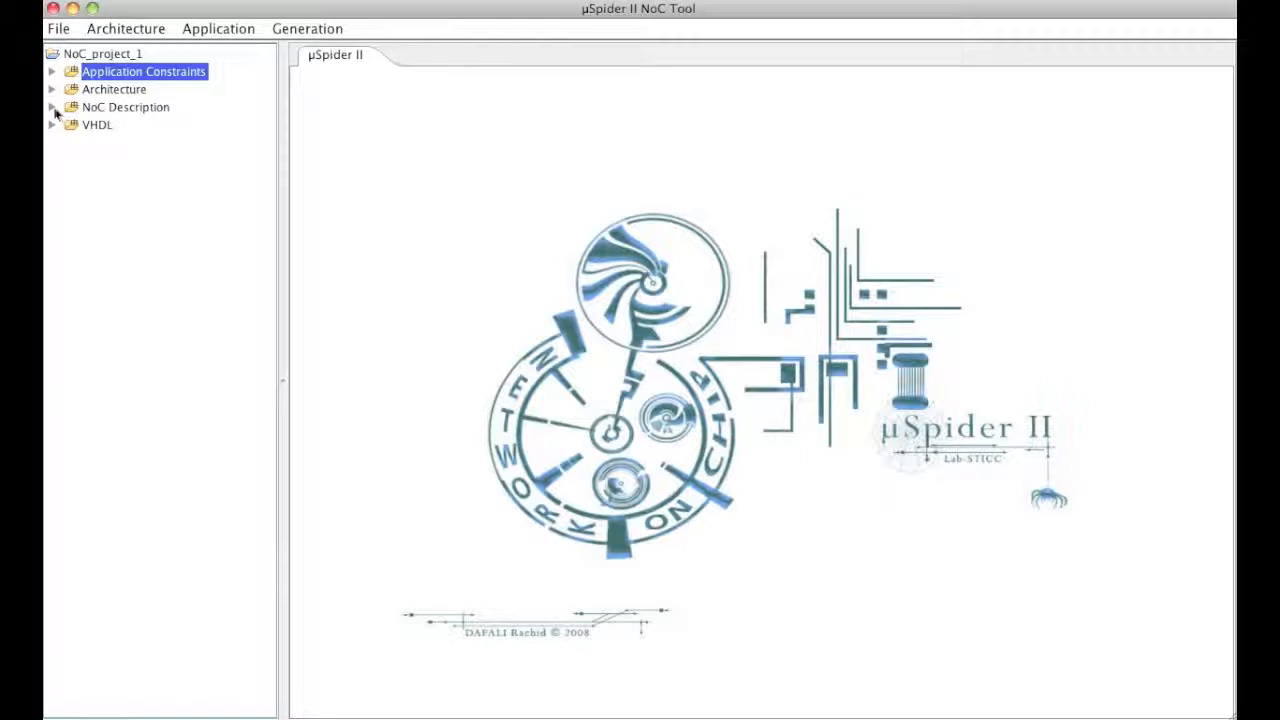
Examine the router files of specific_1_specific_1 in the NoC Description folder, and collapse the folder.
click(53, 108)
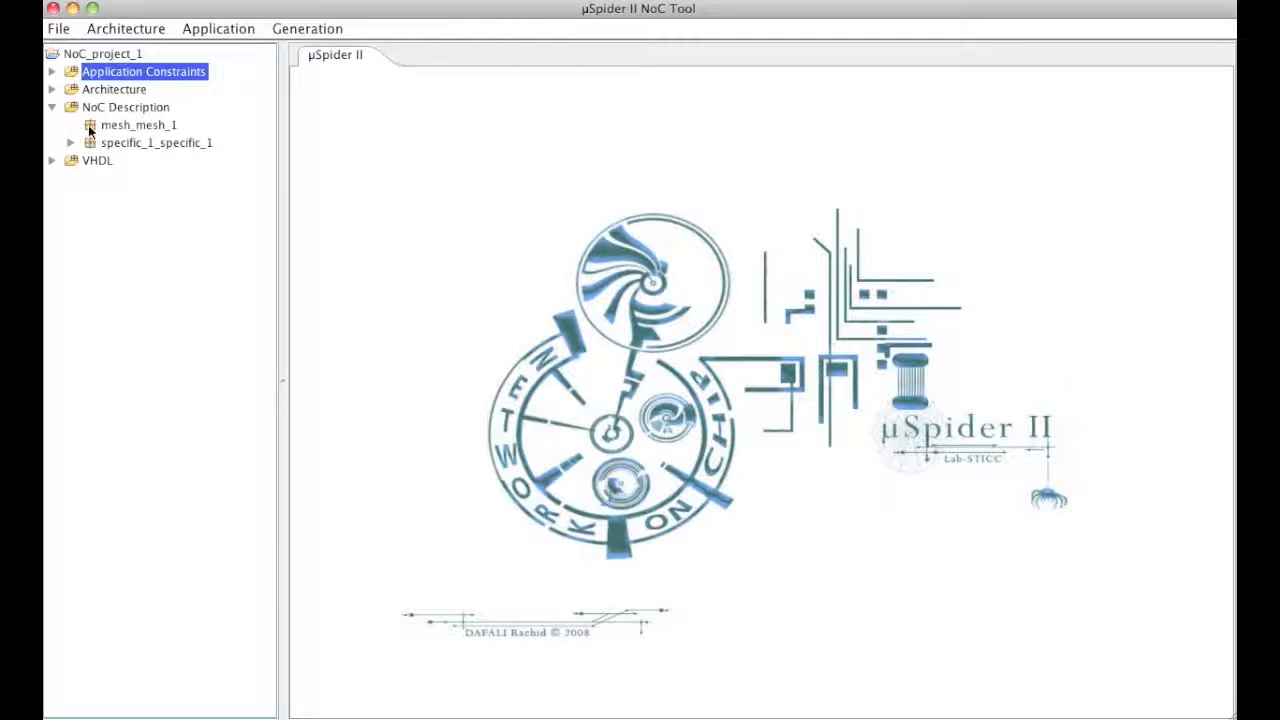
click(58, 107)
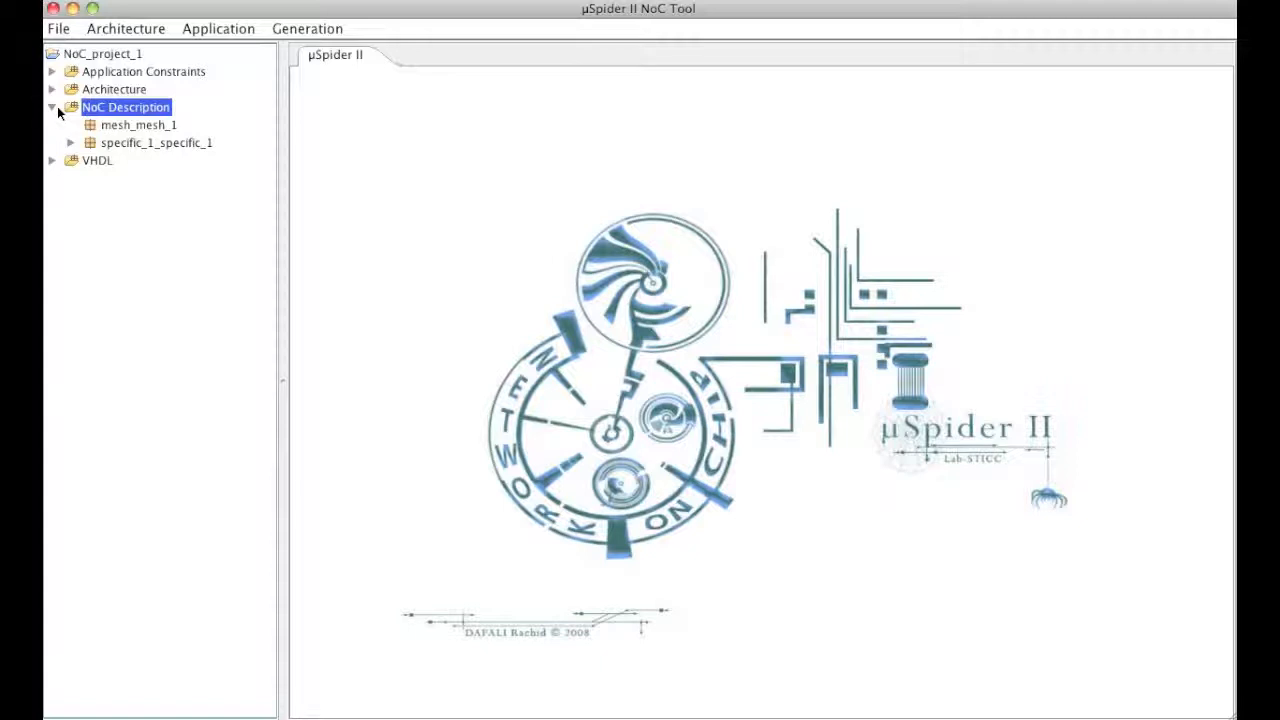
click(72, 143)
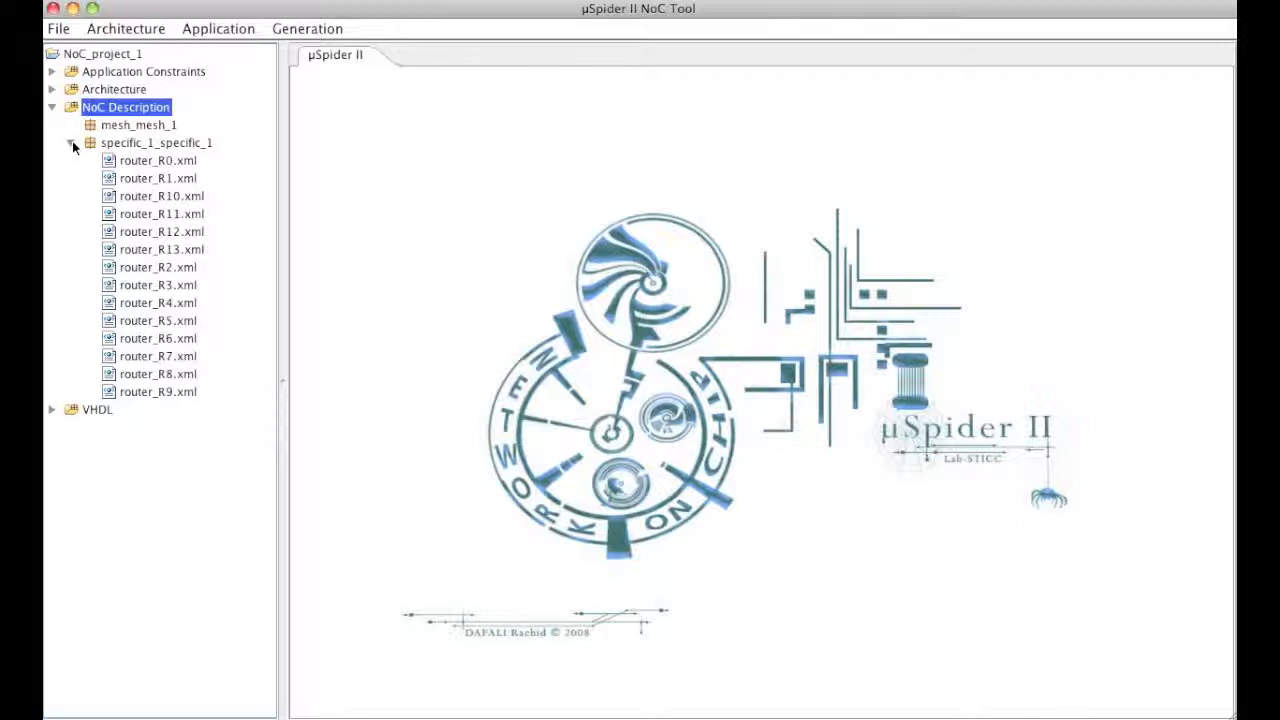
click(52, 107)
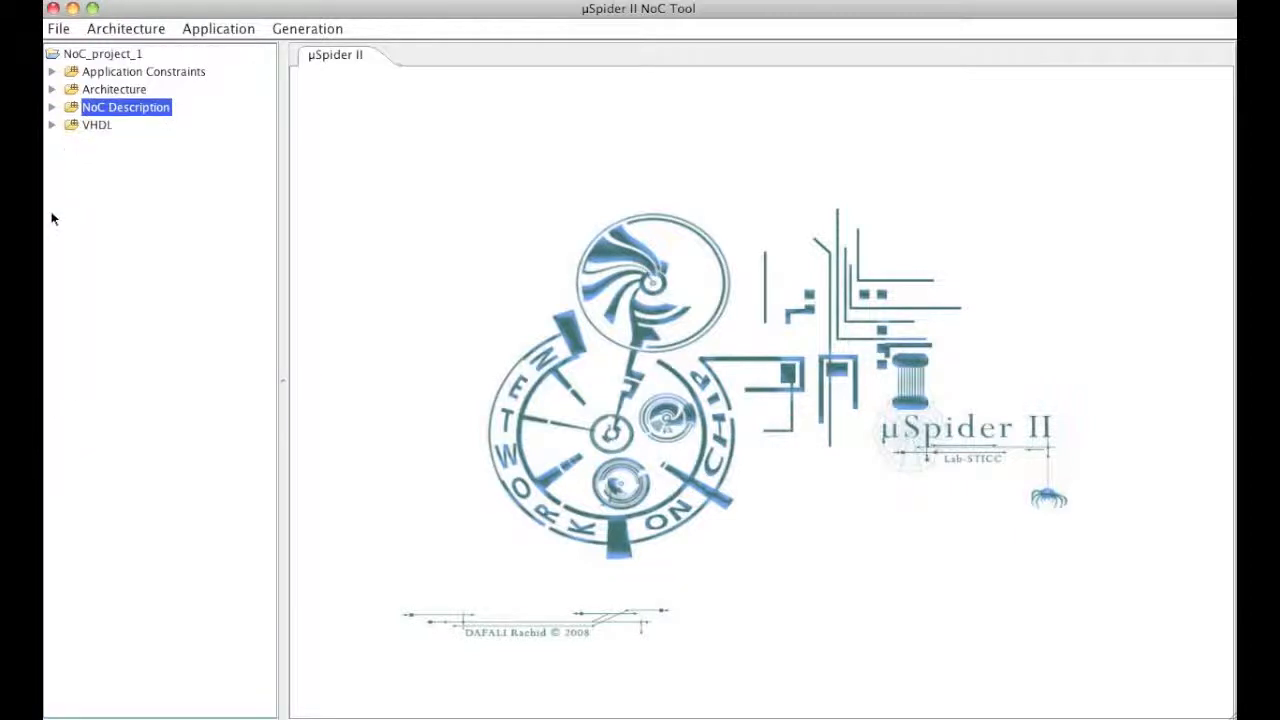
Expand the VHDL folder and its specific_1_specific_1 entry to examine their contents.
click(52, 125)
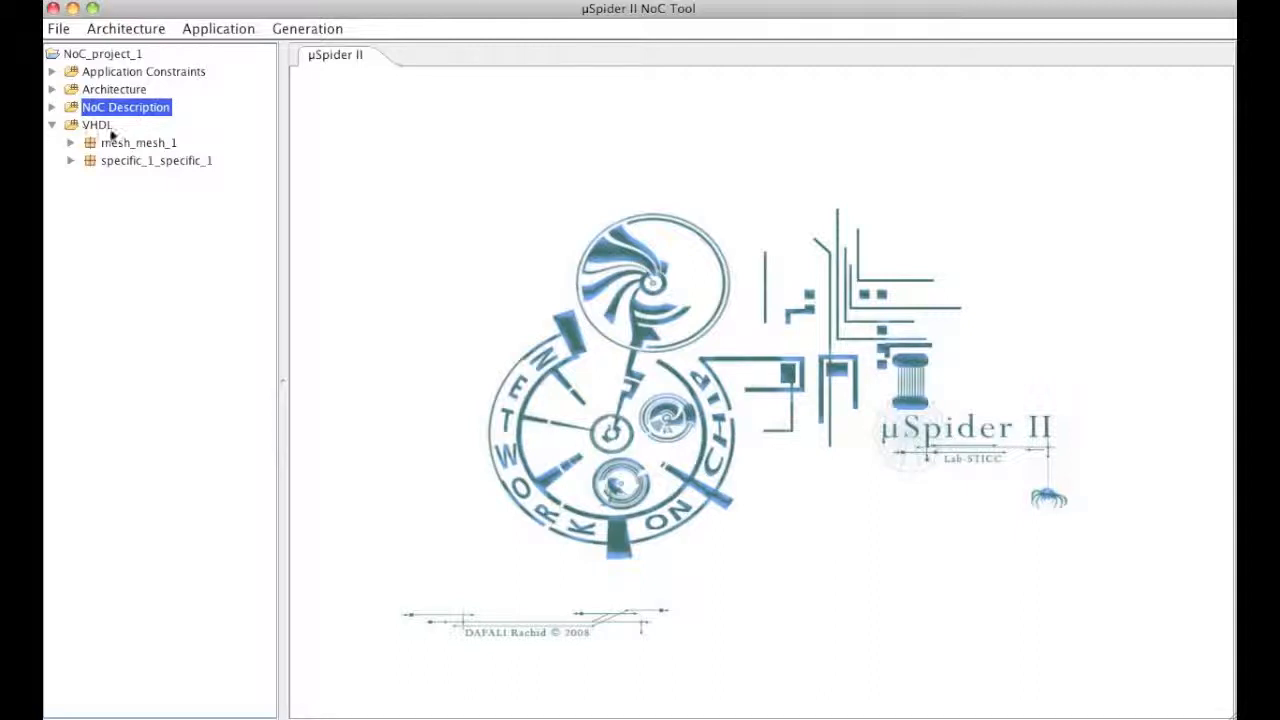
click(73, 161)
click(86, 177)
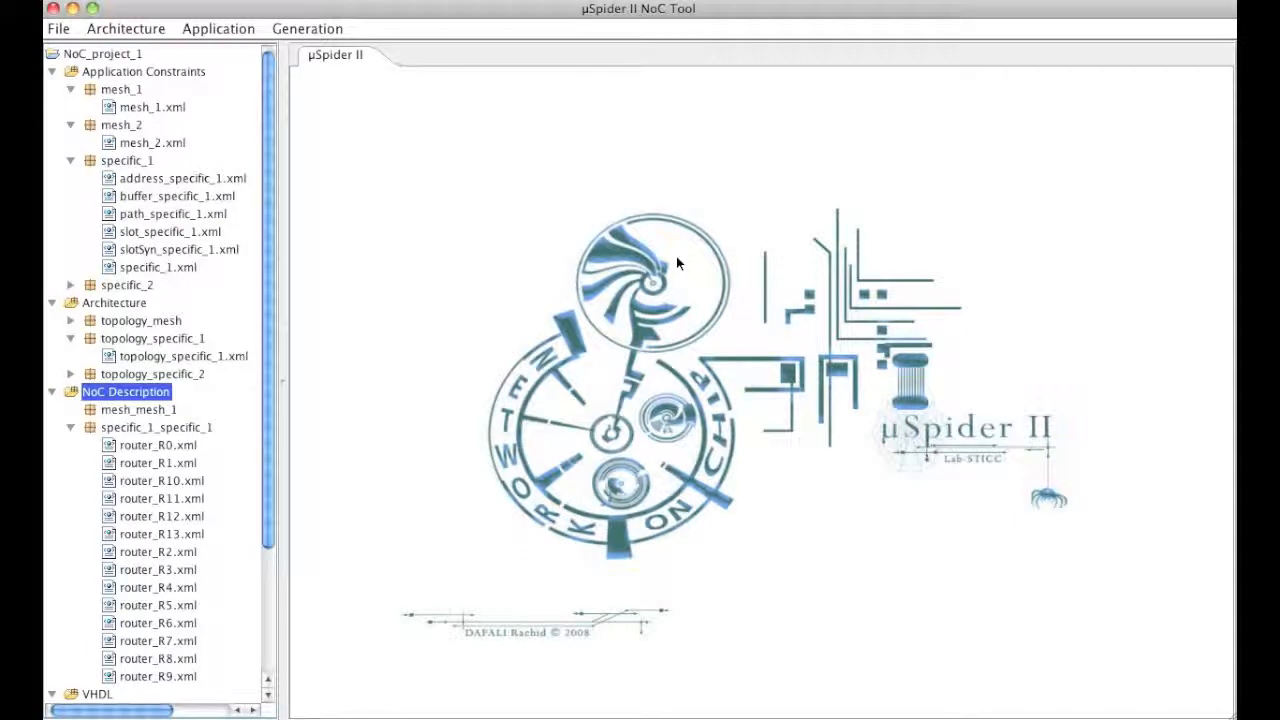